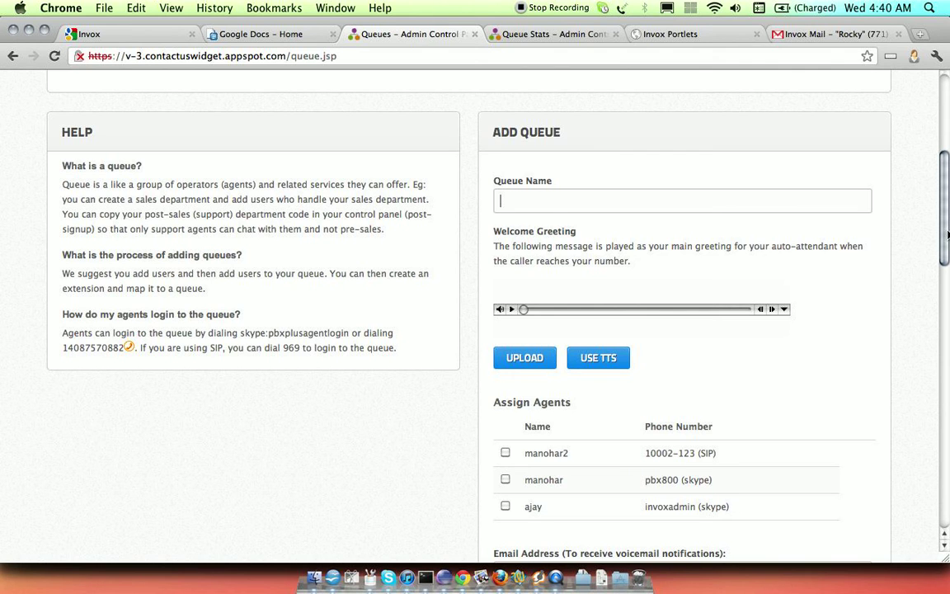
Open the text-to-speech option for the queue's welcome greeting and close it again
drag(948, 235, 947, 260)
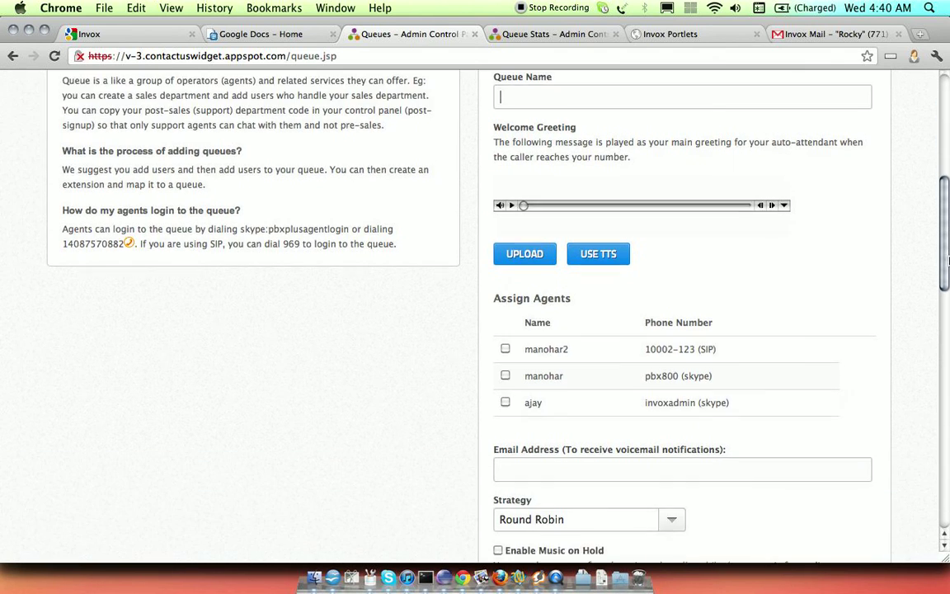
click(599, 254)
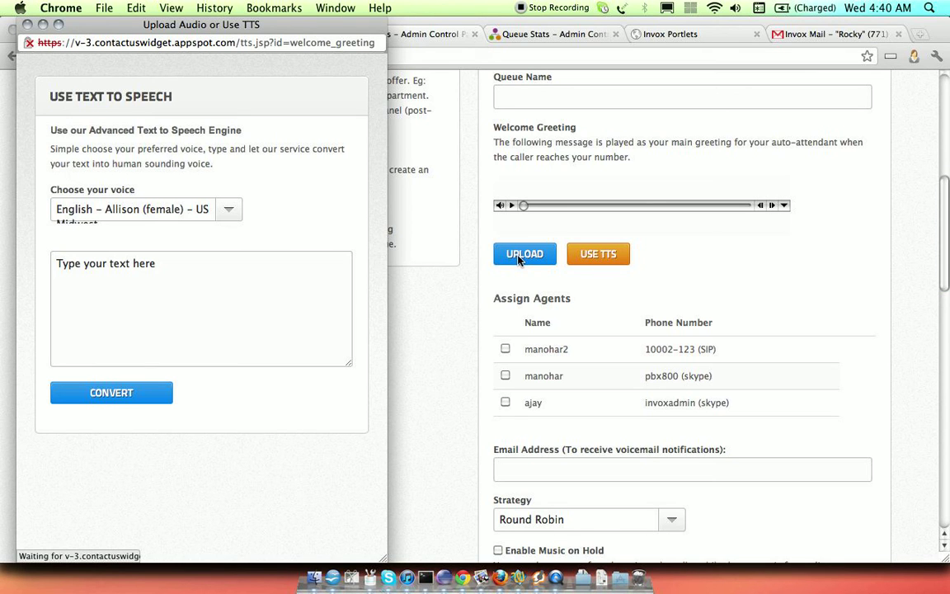
click(27, 24)
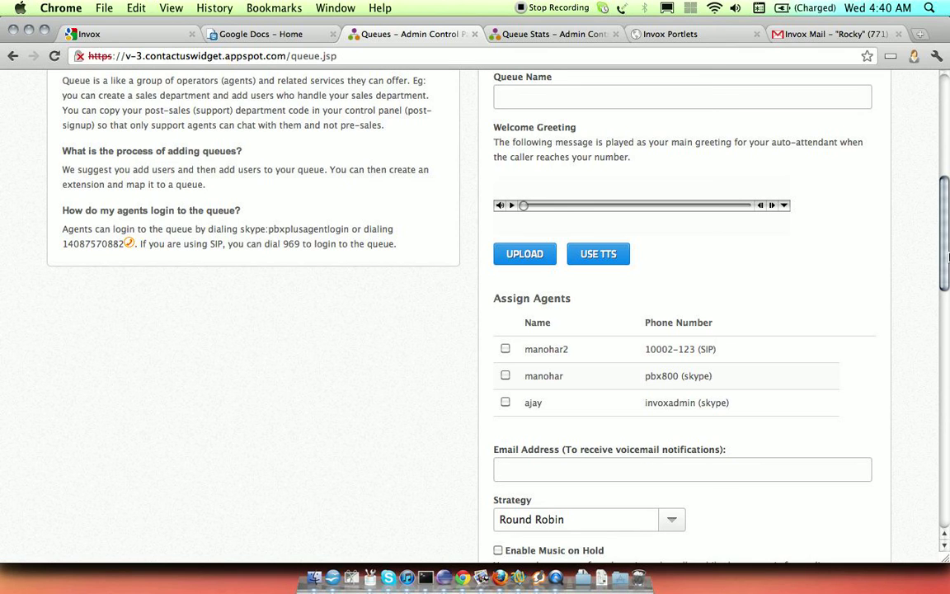
Tick the first two agents in the new queue's Assign Agents list
scroll(911, 312, down, 3)
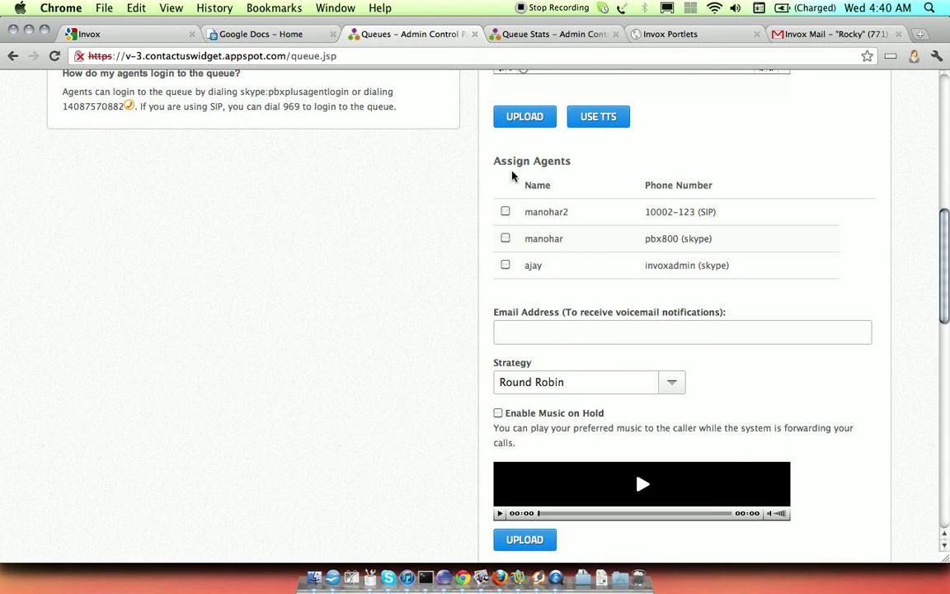
click(506, 212)
click(506, 238)
scroll(949, 258, down, 3)
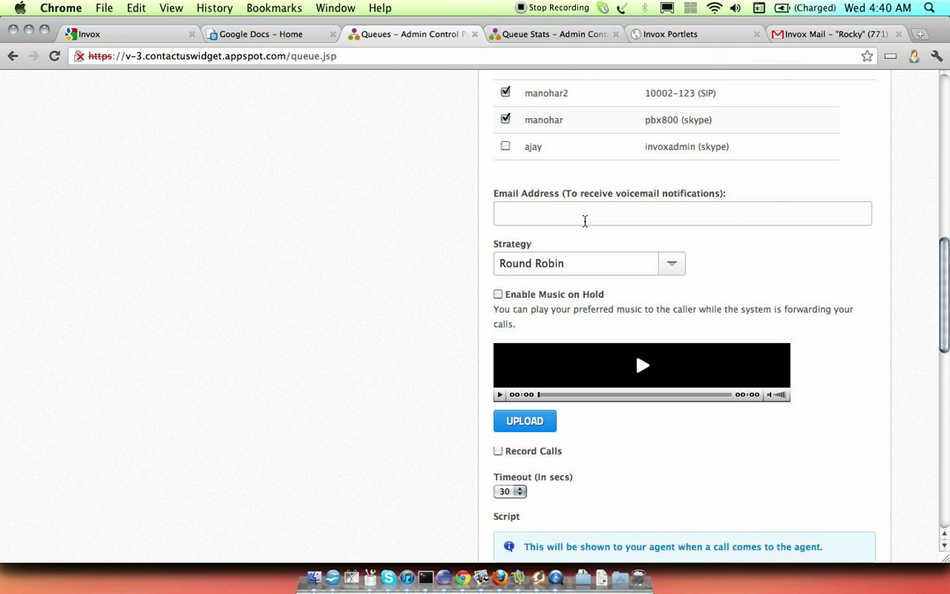
Open the Strategy options for the new queue and leave Round Robin selected
scroll(945, 264, up, 3)
drag(945, 264, 948, 313)
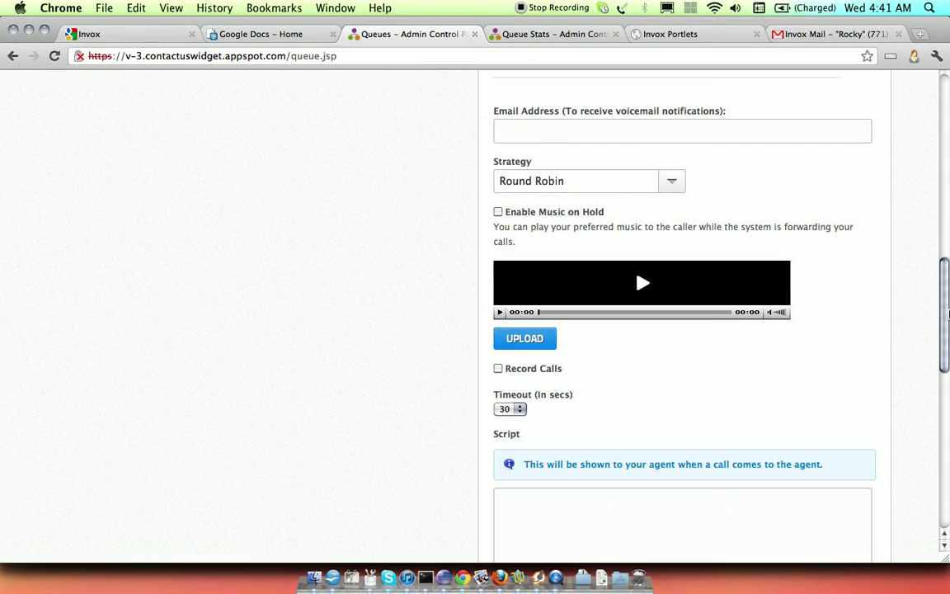
click(546, 182)
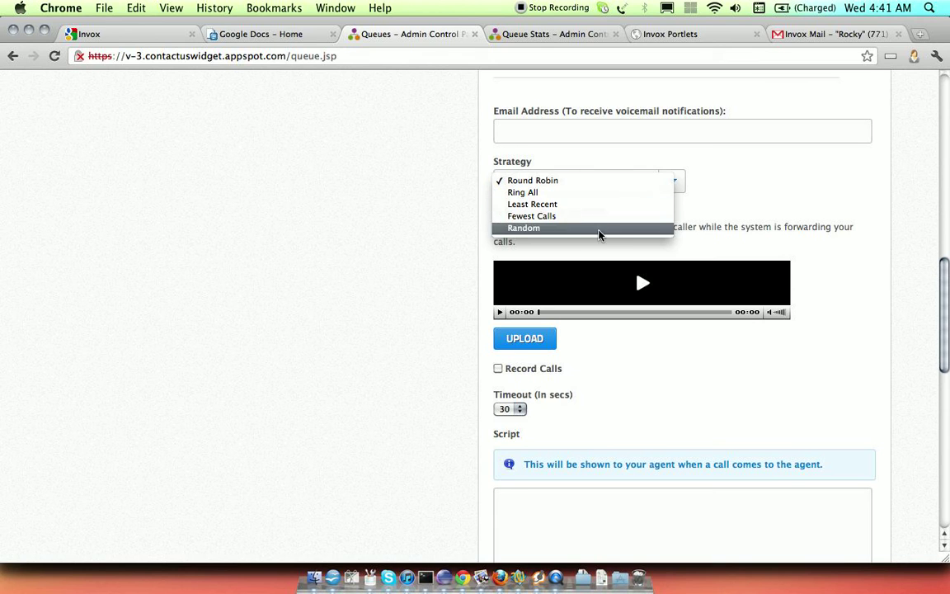
click(738, 237)
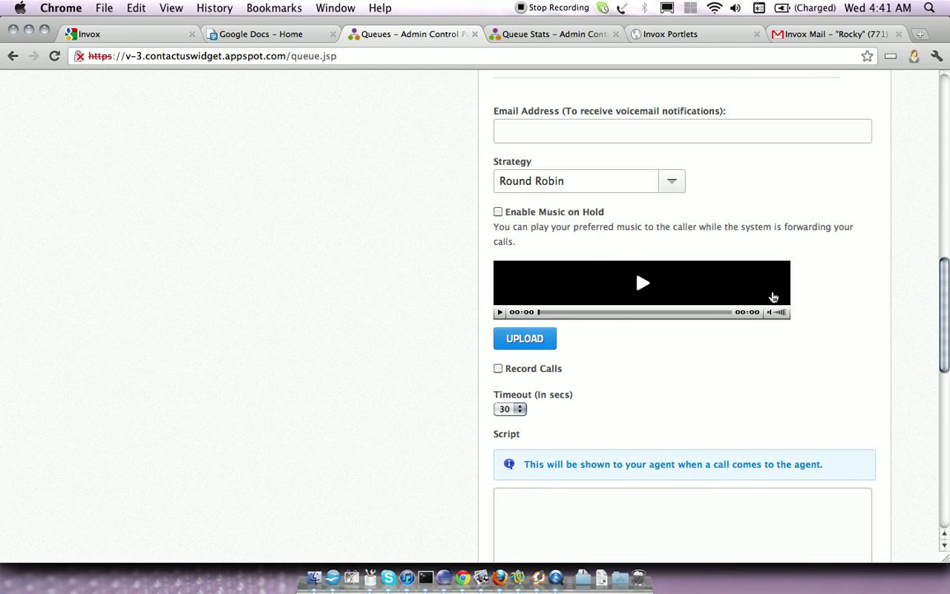
Scroll through the remaining queue form fields: timeout, script, disposition and tabs
scroll(948, 329, down, 5)
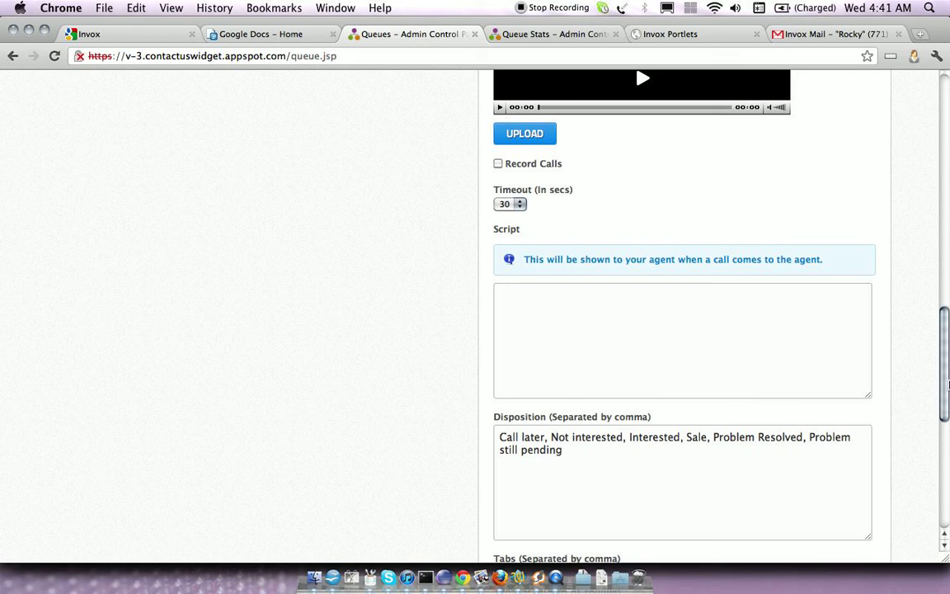
drag(946, 365, 946, 381)
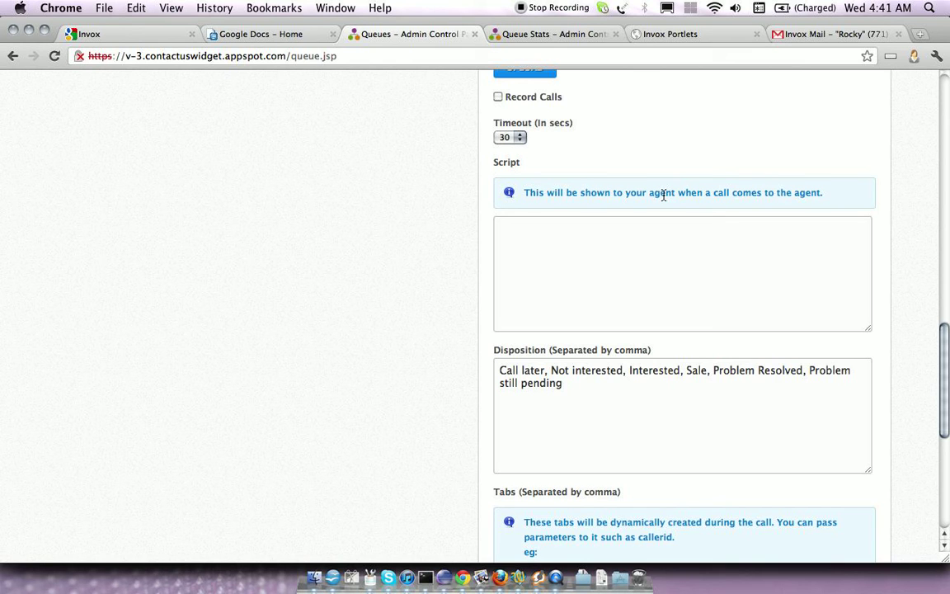
drag(947, 367, 948, 406)
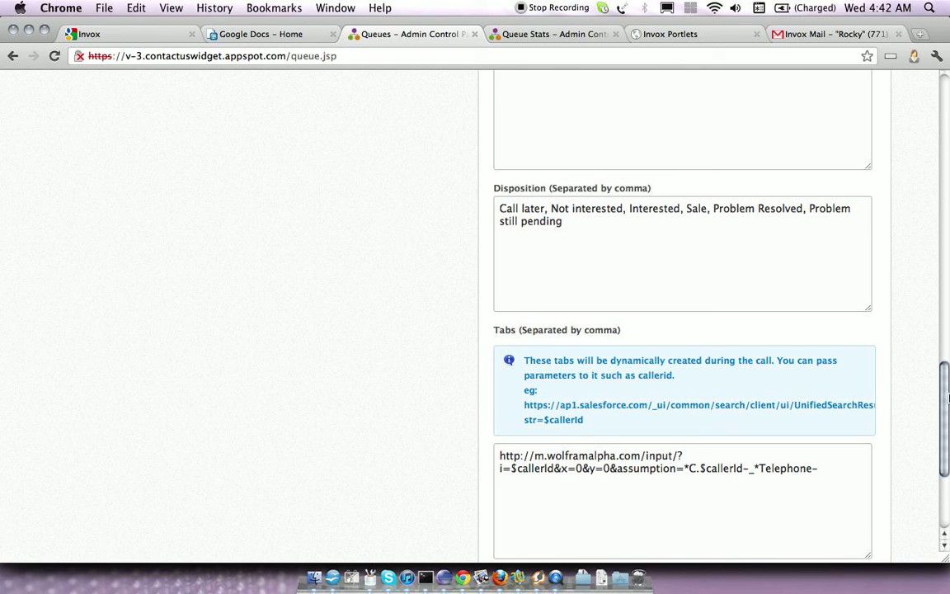
scroll(946, 413, down, 3)
drag(947, 421, 947, 430)
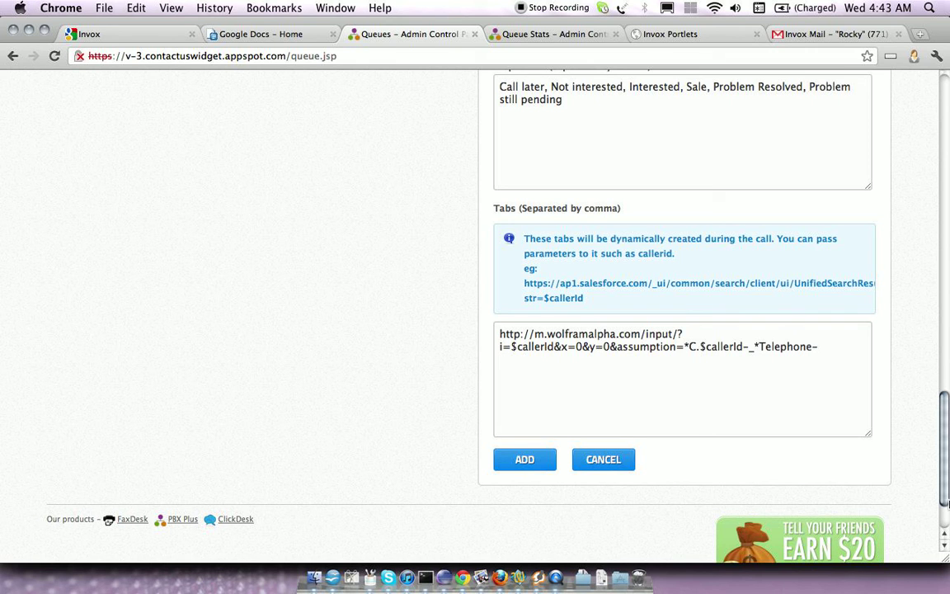
drag(945, 483, 927, 168)
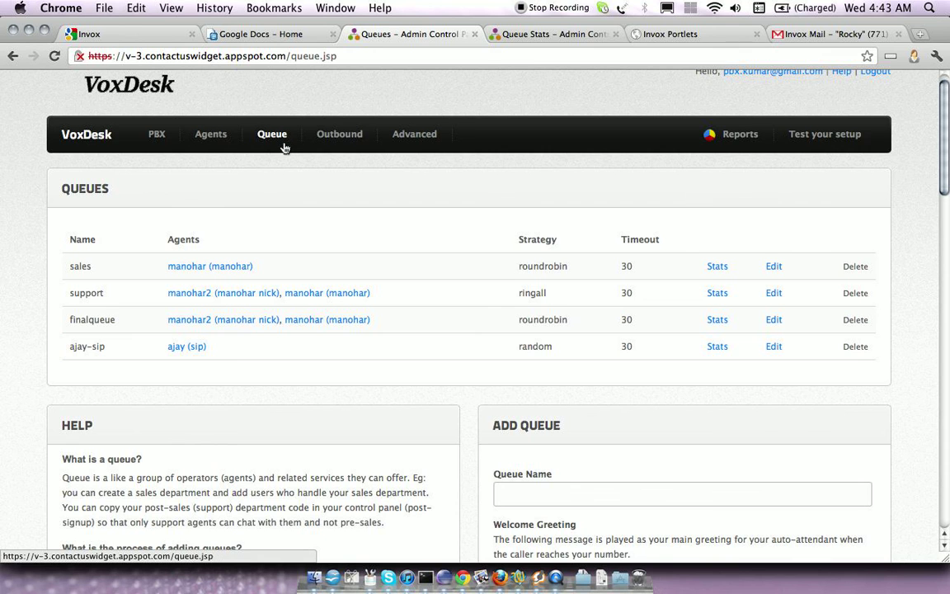
Open the PBX extensions page and move to its Add Extension form
mouse_move(155, 146)
click(165, 185)
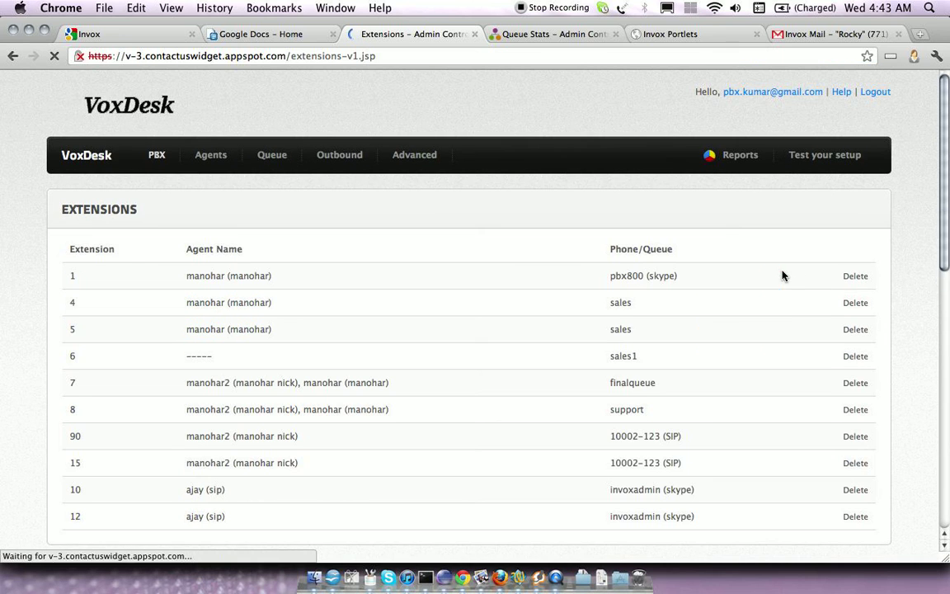
right_click(949, 208)
click(932, 166)
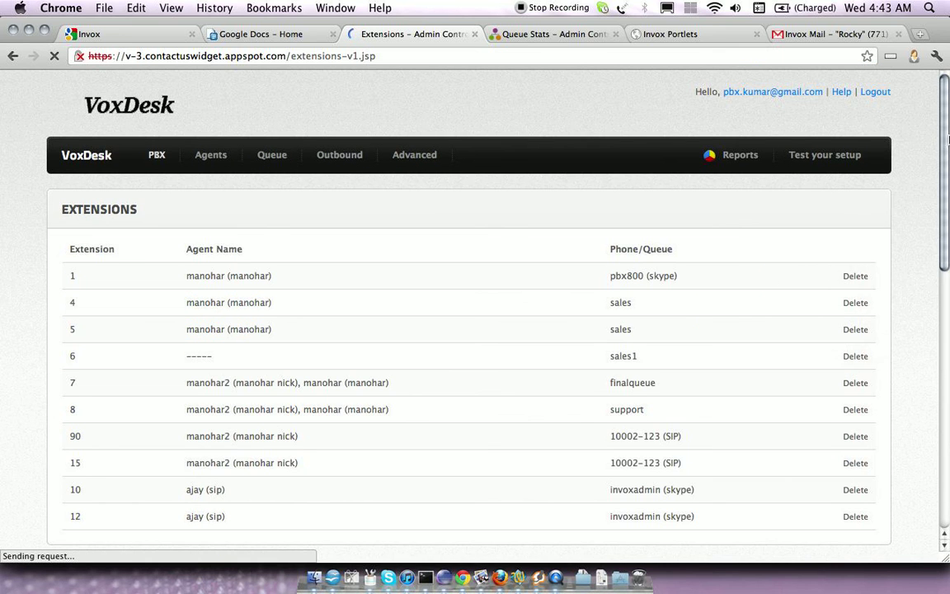
drag(948, 141, 949, 317)
Add extension number 2 answered by the sales queue
click(551, 328)
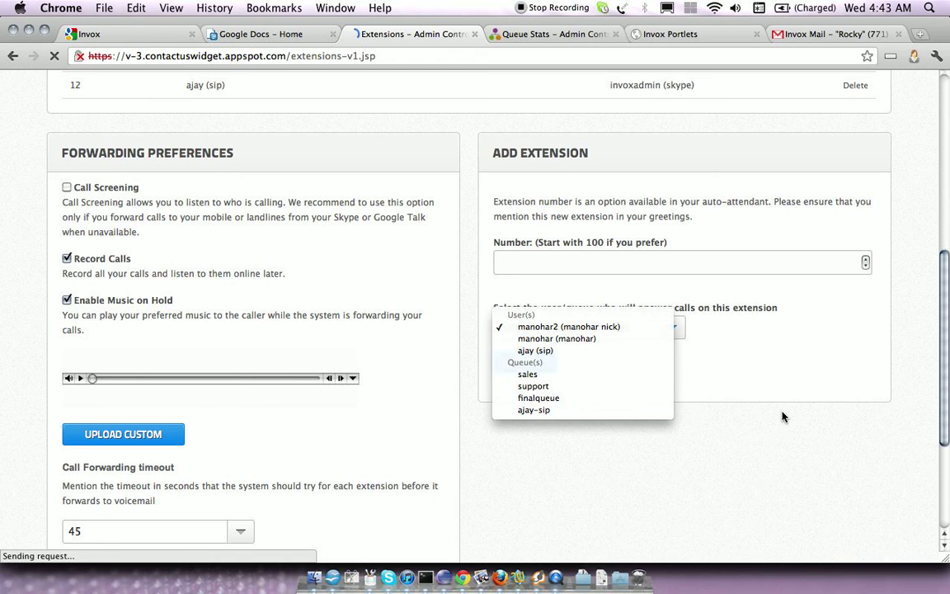
click(738, 399)
click(515, 267)
text(2)
click(536, 328)
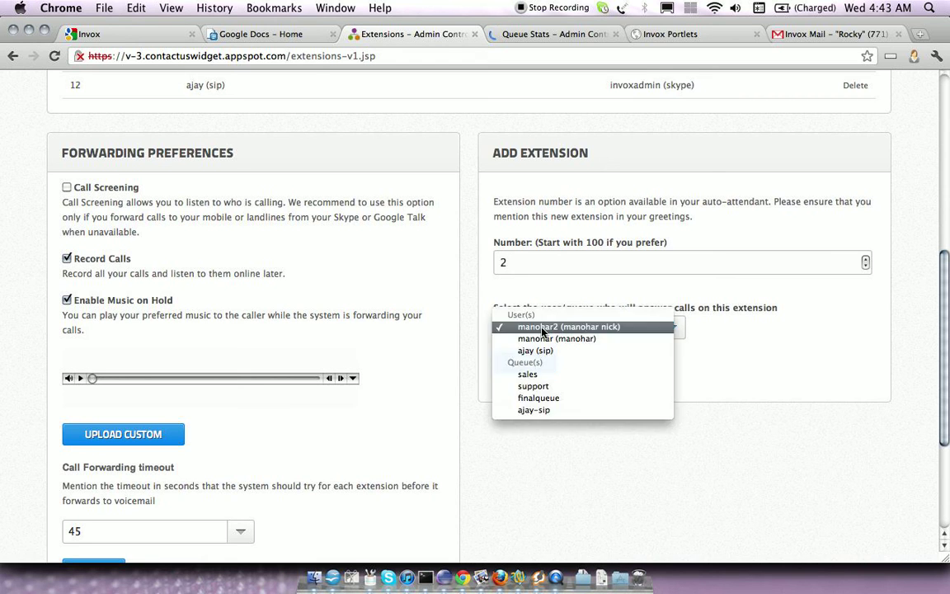
click(541, 376)
click(521, 360)
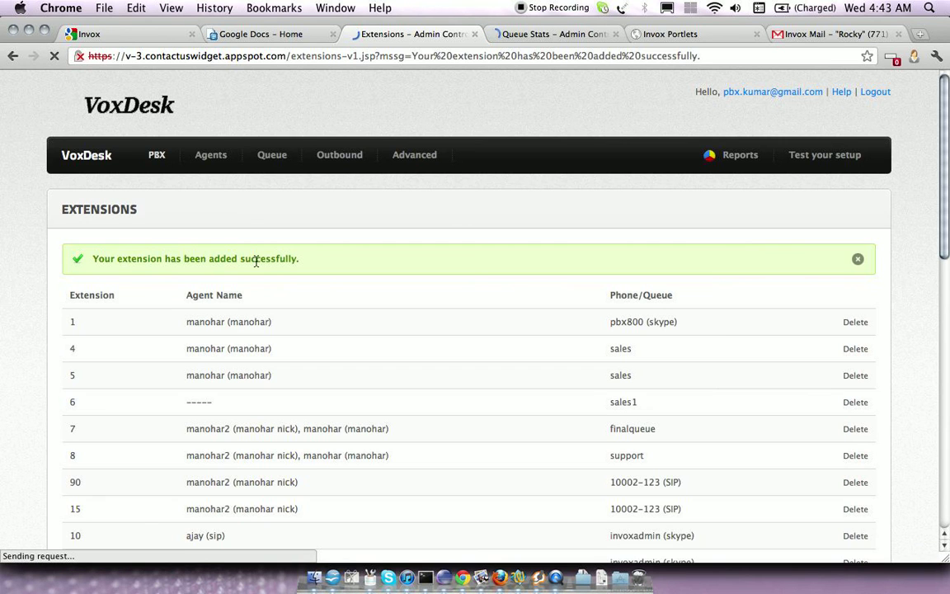
Check the new extension 2 row in the extensions list
scroll(475, 330, down, 5)
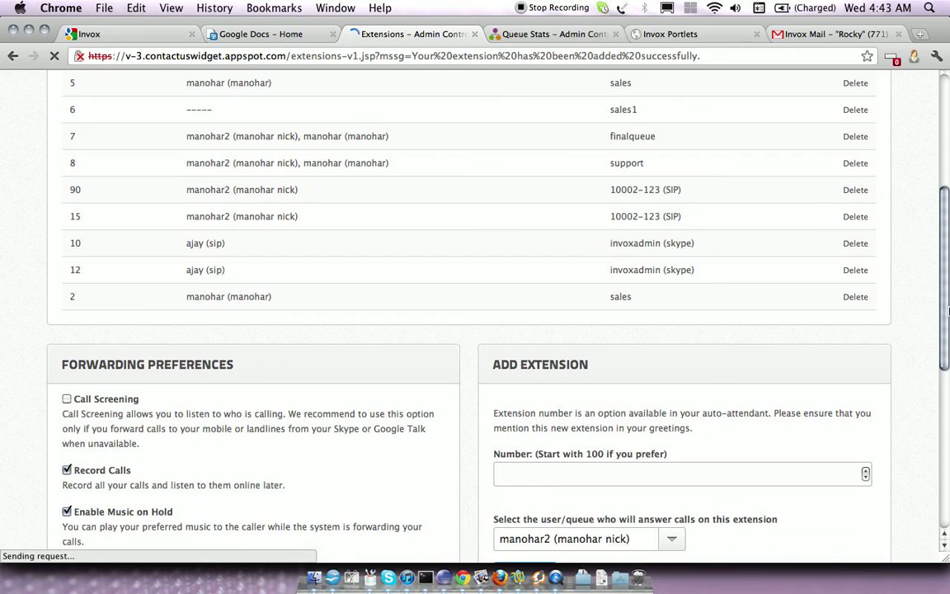
drag(63, 304, 297, 298)
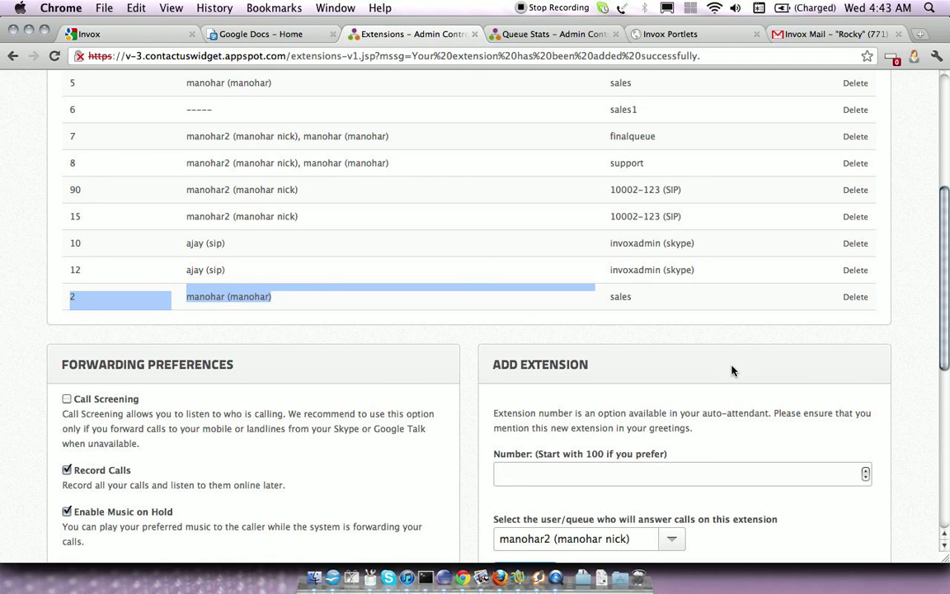
scroll(949, 305, up, 5)
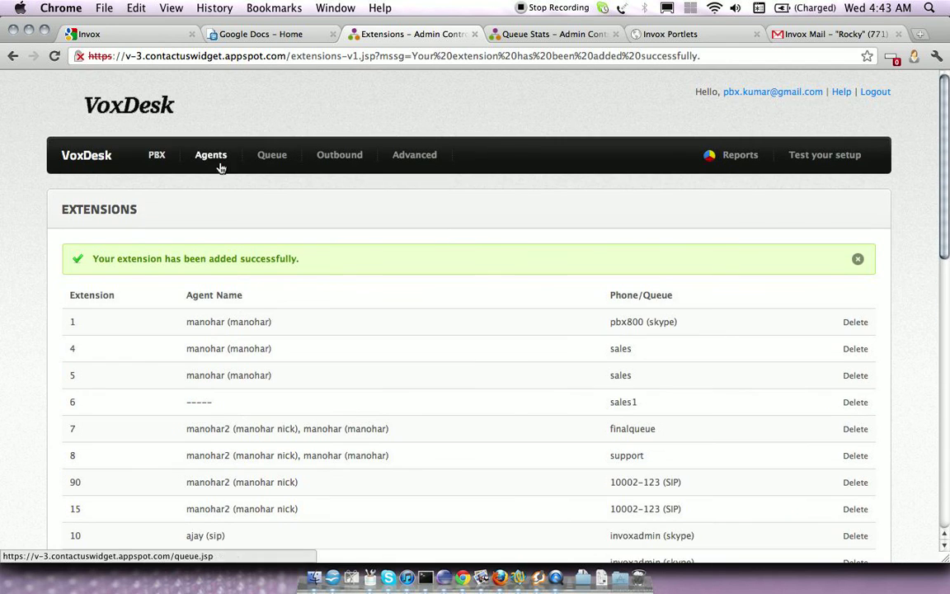
Open the live agent stats of the support queue
click(264, 158)
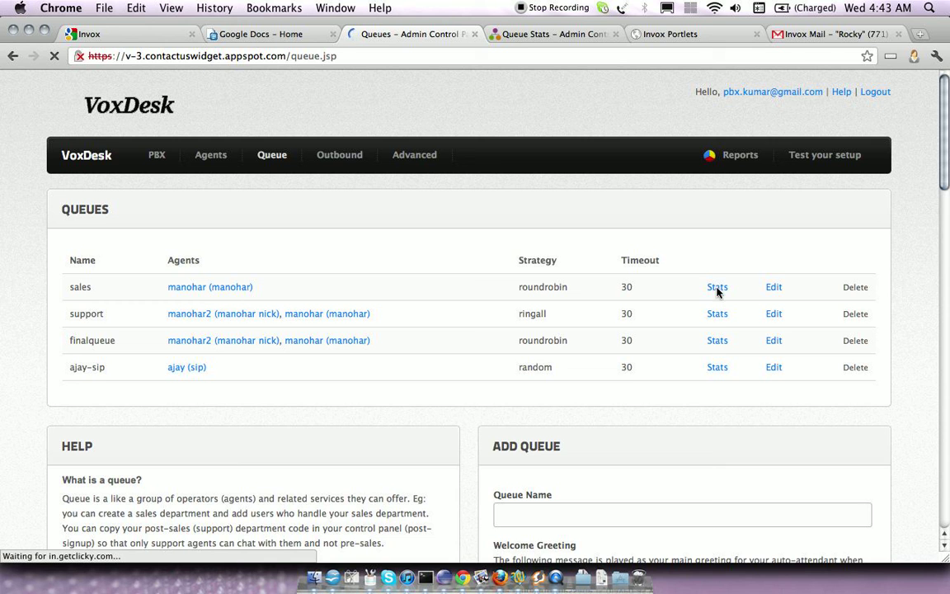
click(715, 314)
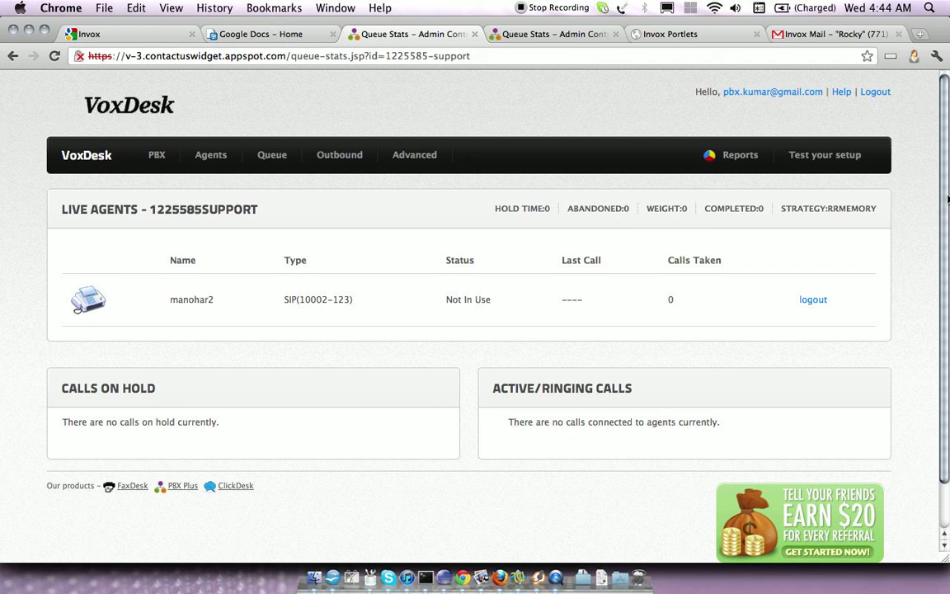
scroll(948, 199, down, 3)
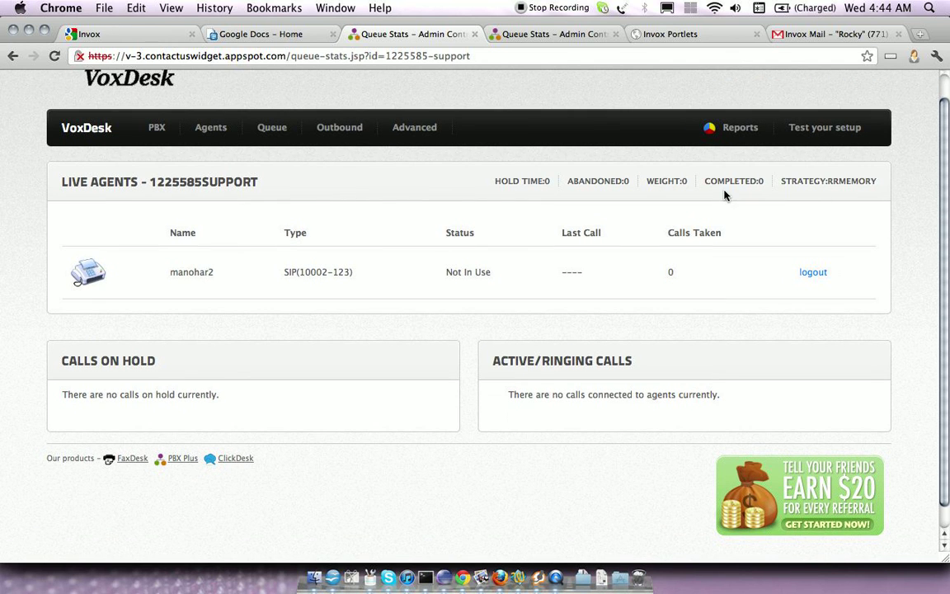
Log the listed SIP agent out of the support queue
click(811, 271)
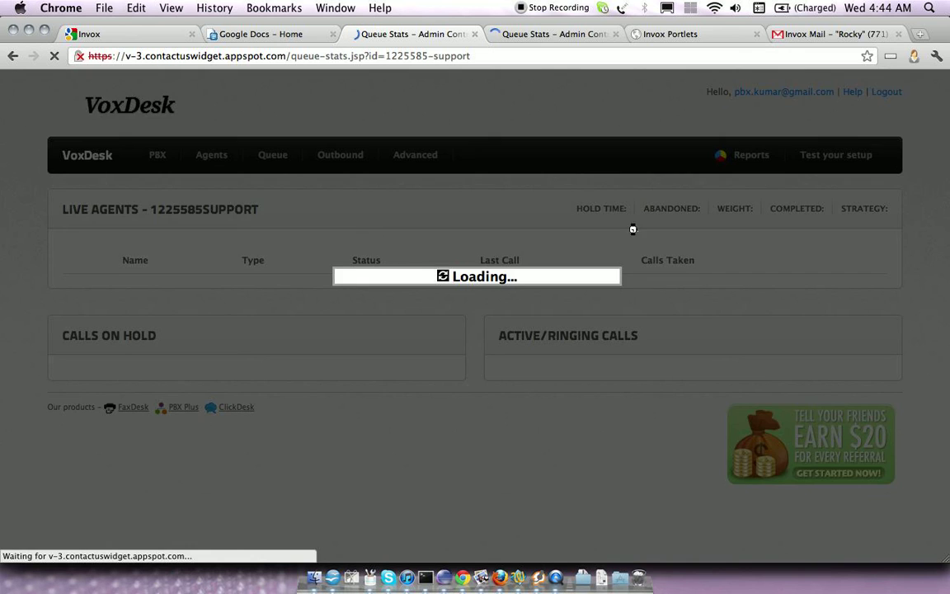
scroll(947, 305, down, 2)
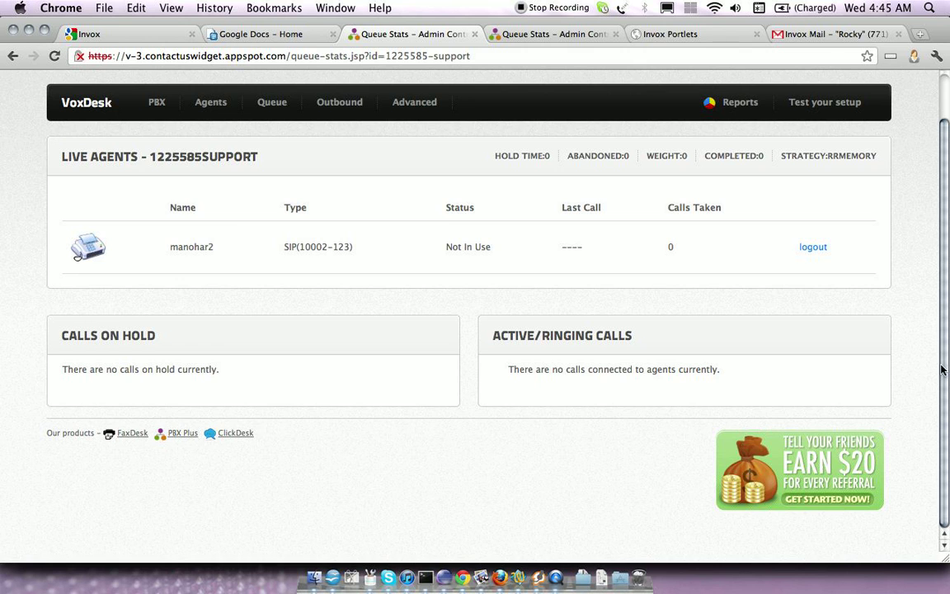
scroll(931, 180, up, 2)
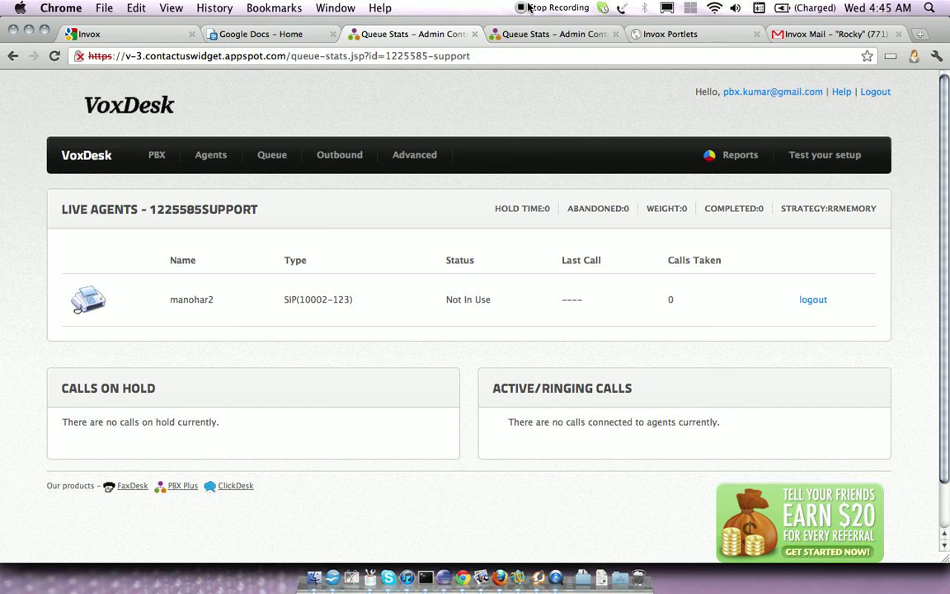